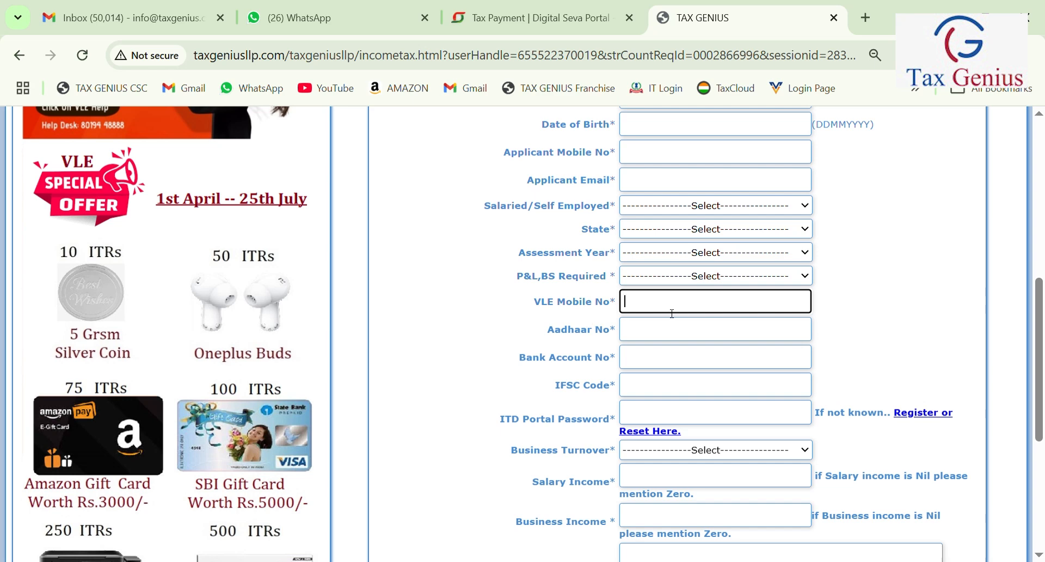
left_click(672, 314)
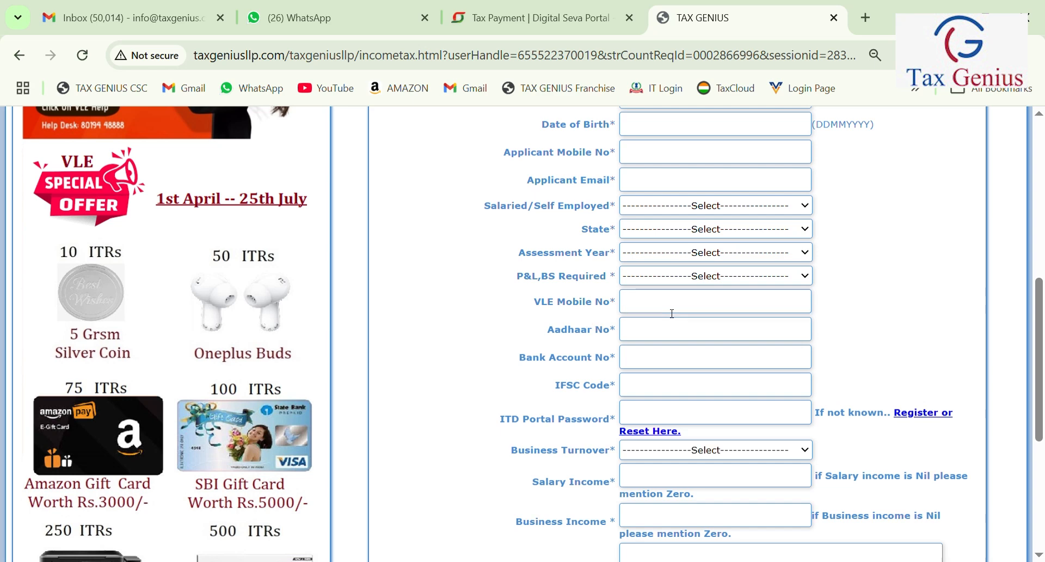
left_click(672, 314)
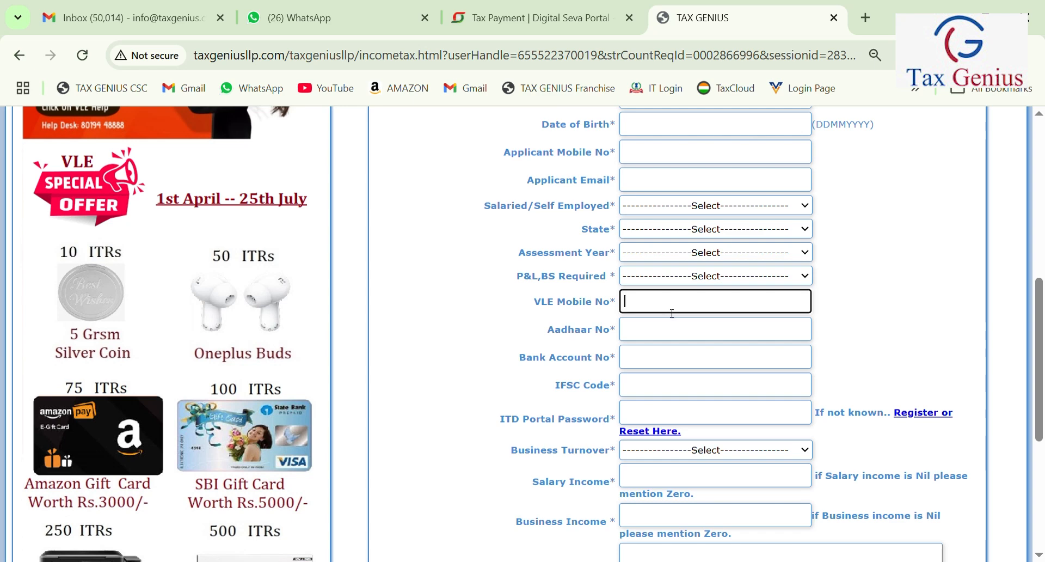
left_click(672, 313)
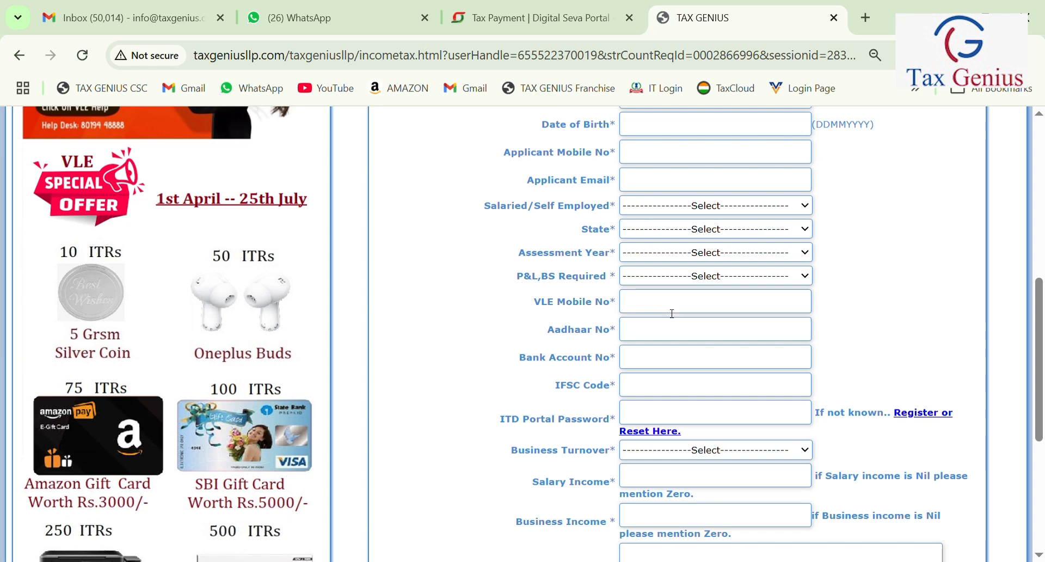
Open the VLE Help page from the income tax filing form, and close it to return to the form.
scroll(660, 317, "up", 8)
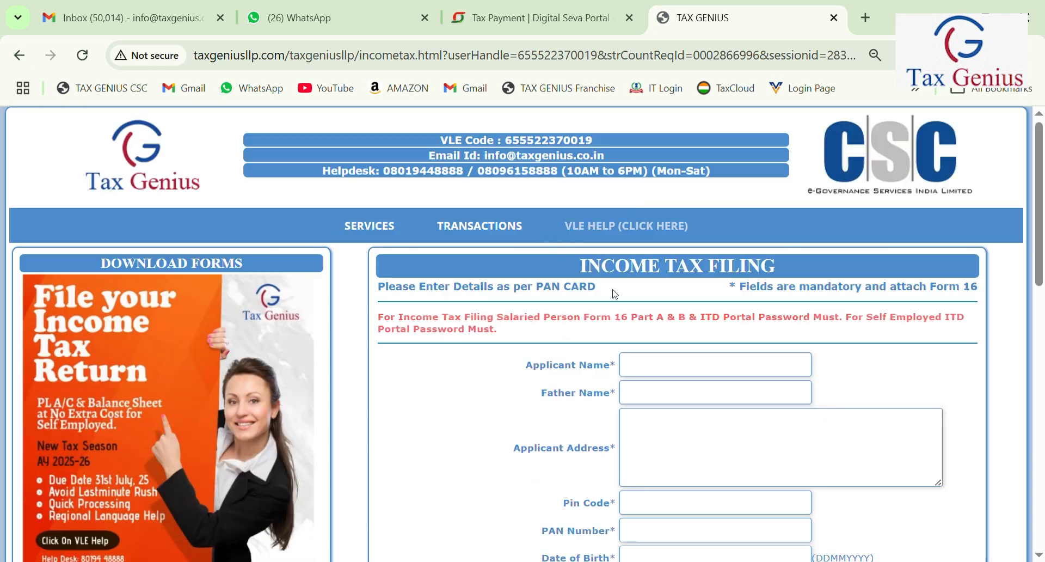
left_click(595, 235)
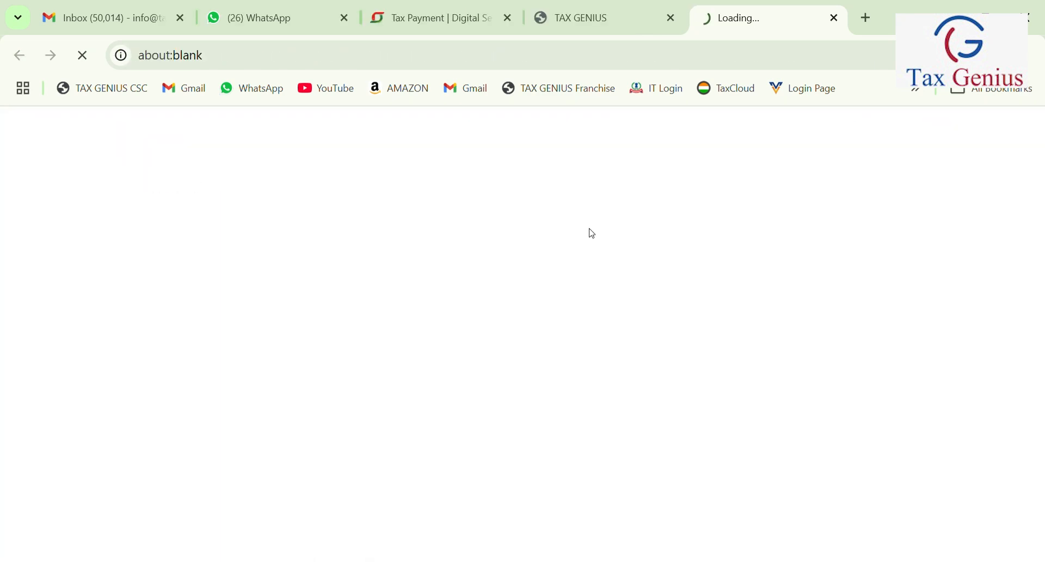
left_click(833, 19)
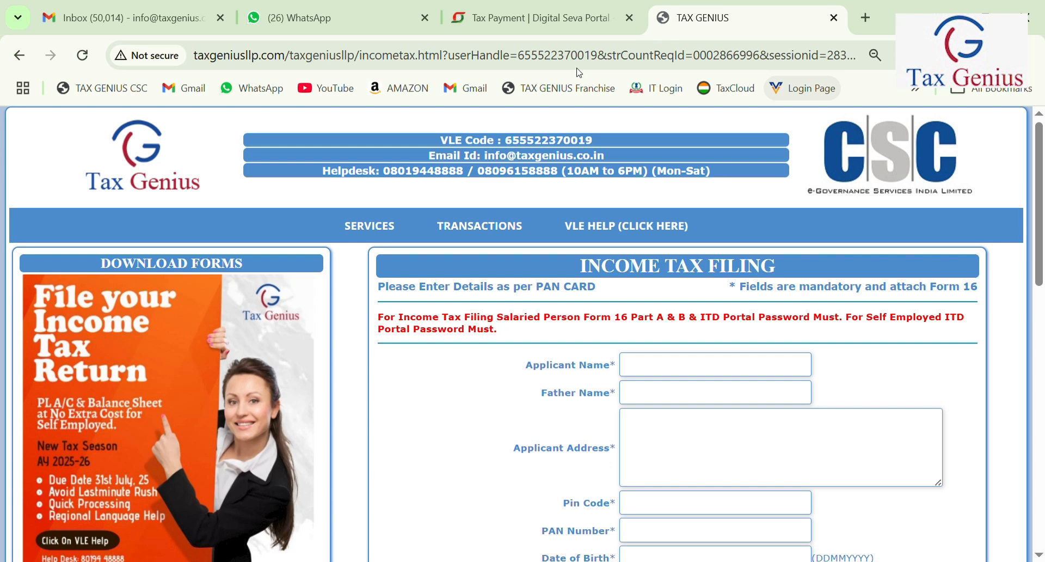
Enter the applicant's name, father's name and address in the income tax filing form.
left_click(646, 372)
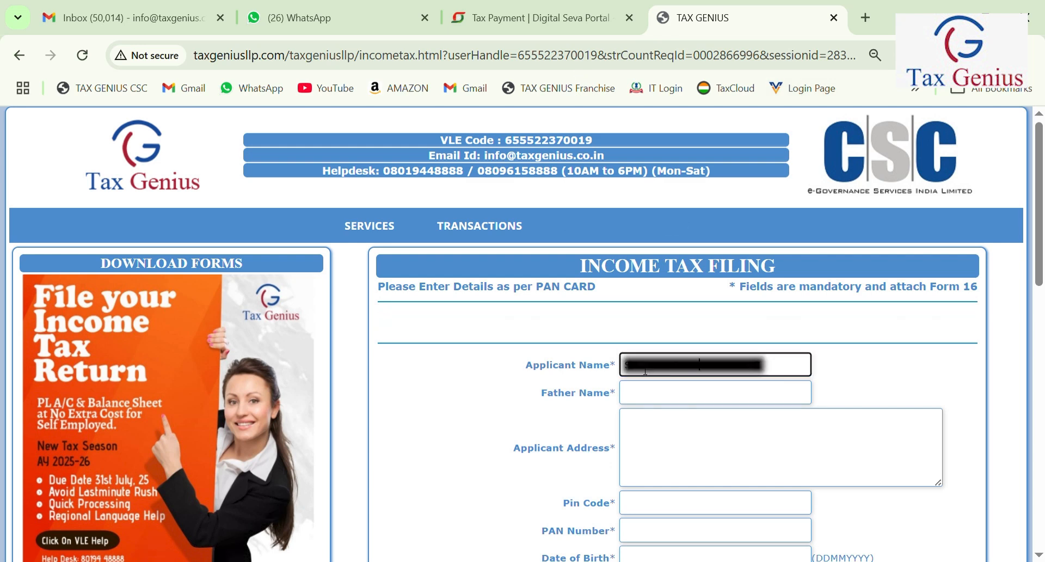
key("Tab")
type("subhra")
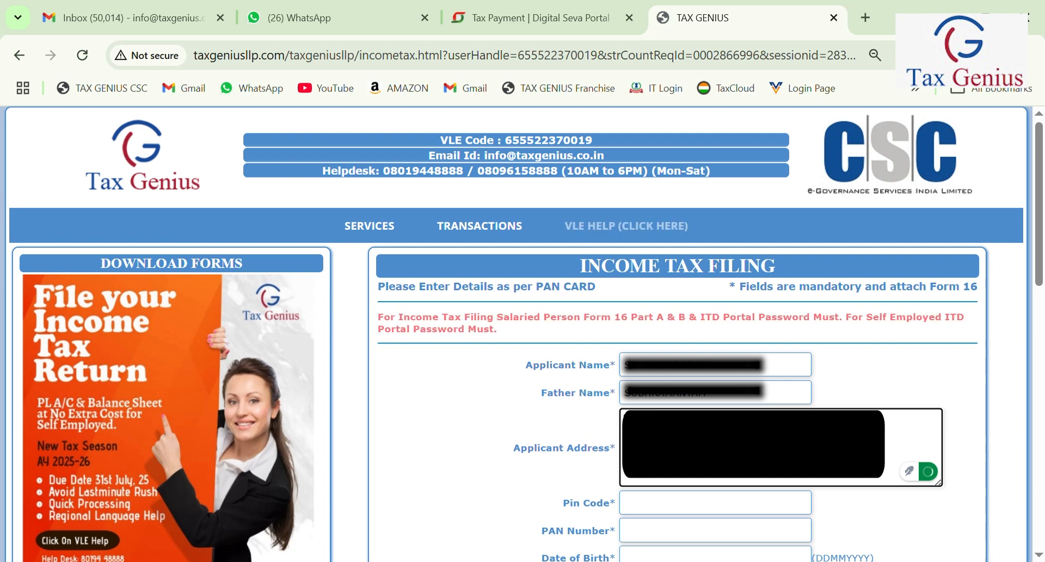
Fill in the applicant's postal pin code, PAN number, date of birth, mobile number and e-mail.
scroll(646, 372, "down", 3)
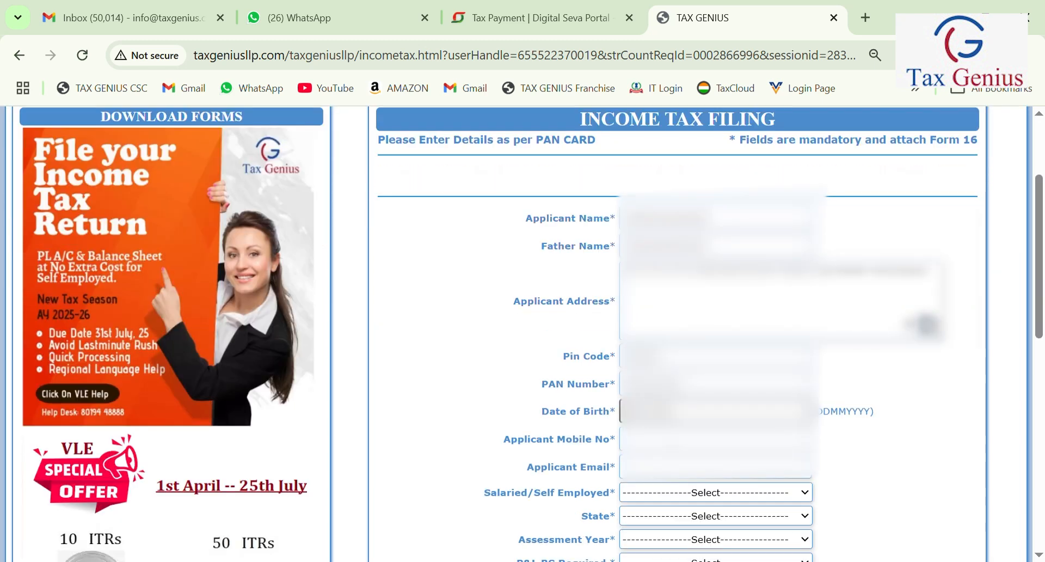
key("Tab")
left_click(688, 471)
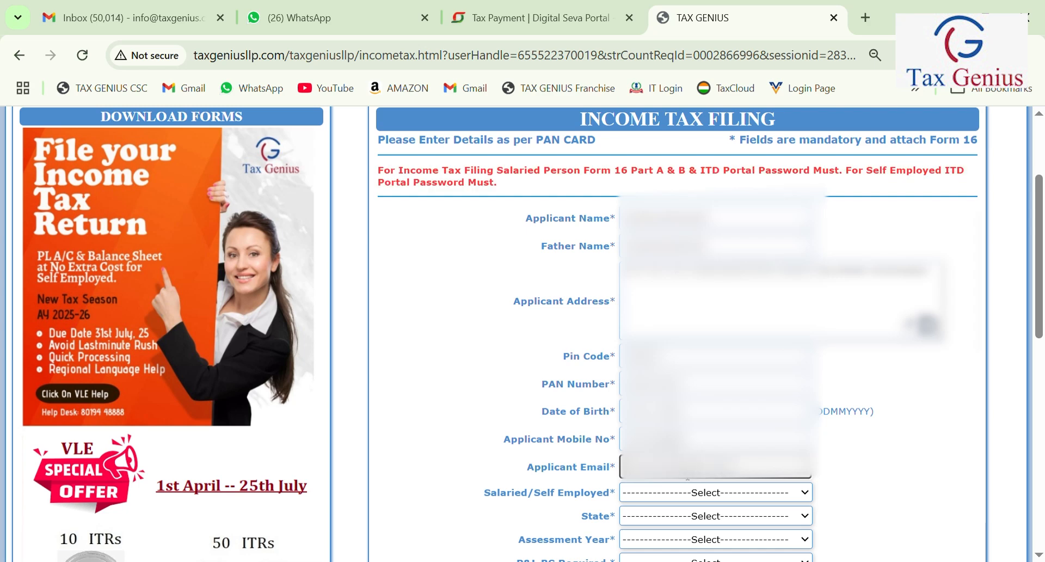
Set the applicant's employment type to SELF EMPLOYED and the state to Himachal Pradesh.
scroll(688, 480, "down", 3)
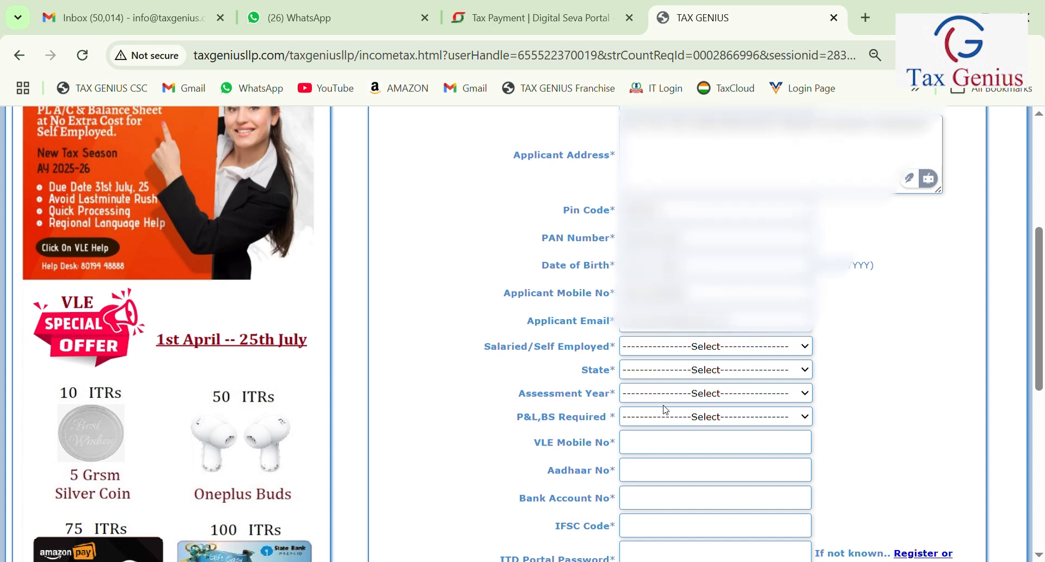
left_click(697, 405)
left_click(654, 374)
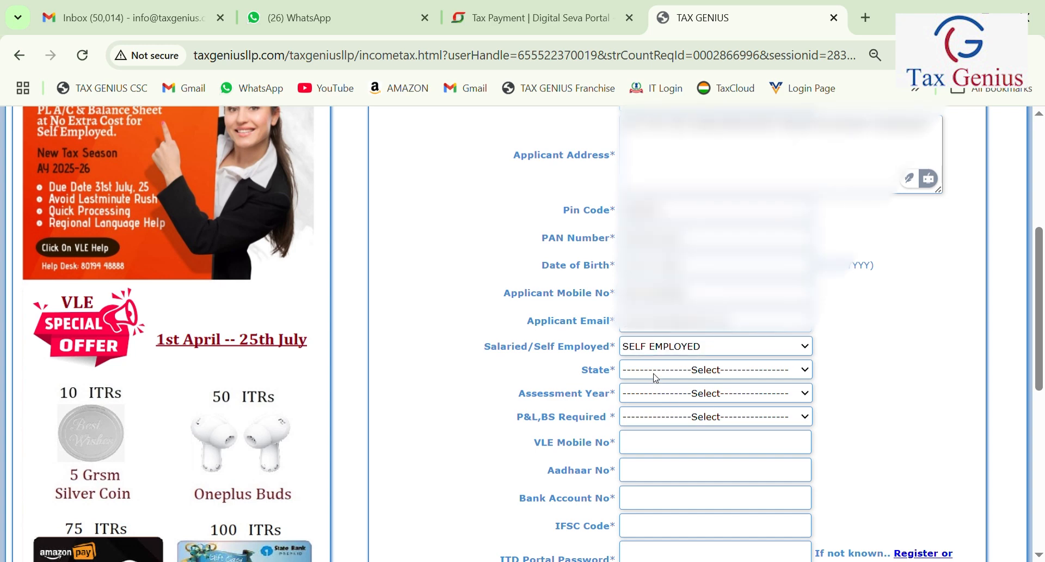
left_click(652, 267)
Set the assessment year to 2025-2026 and P&L,BS Required to YES.
left_click(653, 395)
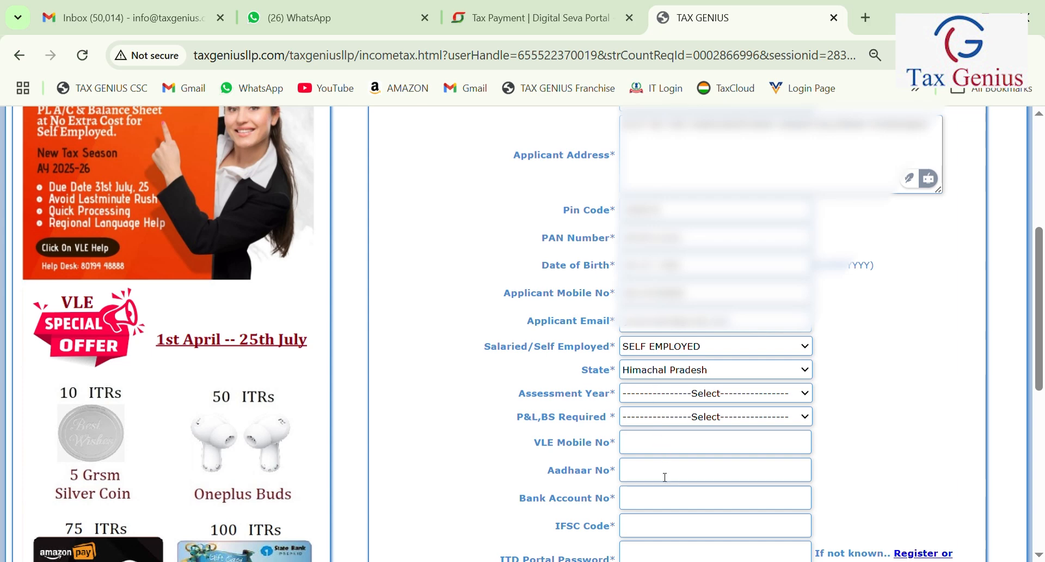
left_click(655, 460)
left_click(657, 412)
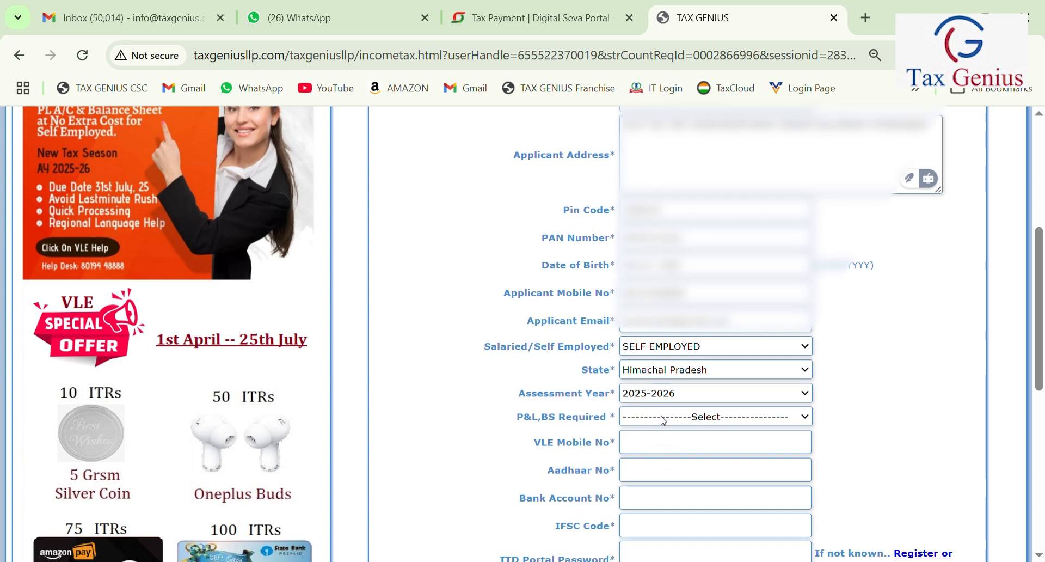
scroll(141, 308, "up", 3)
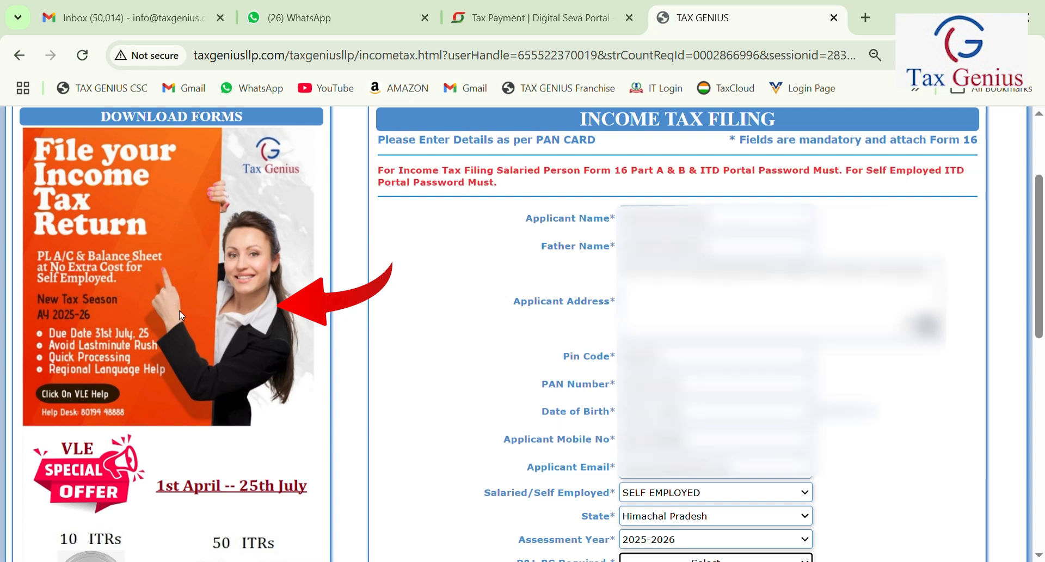
scroll(679, 422, "down", 3)
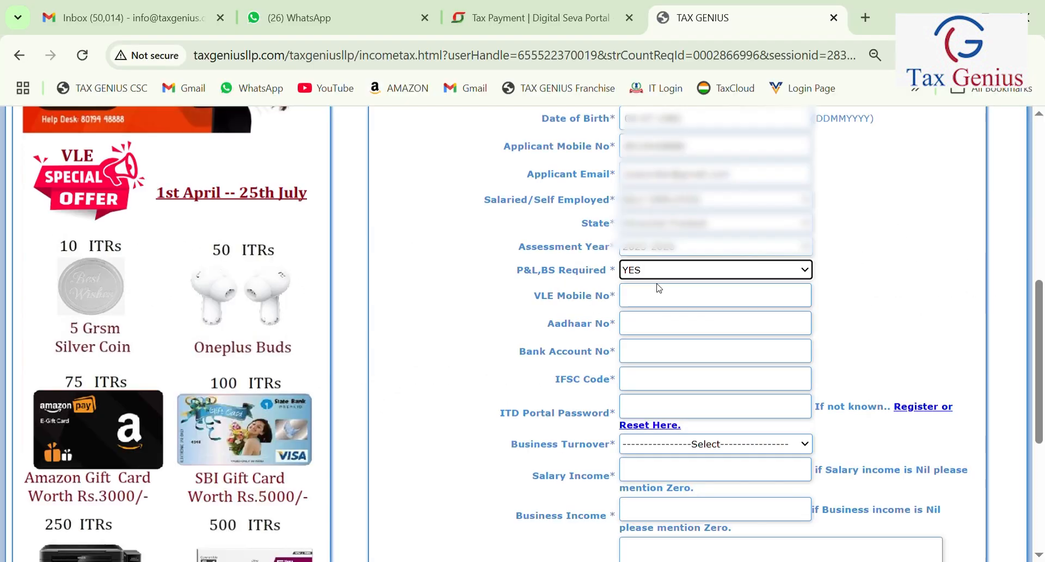
Enter the VLE mobile number, Aadhaar number, bank account number, IFSC code and ITD portal password.
left_click(661, 294)
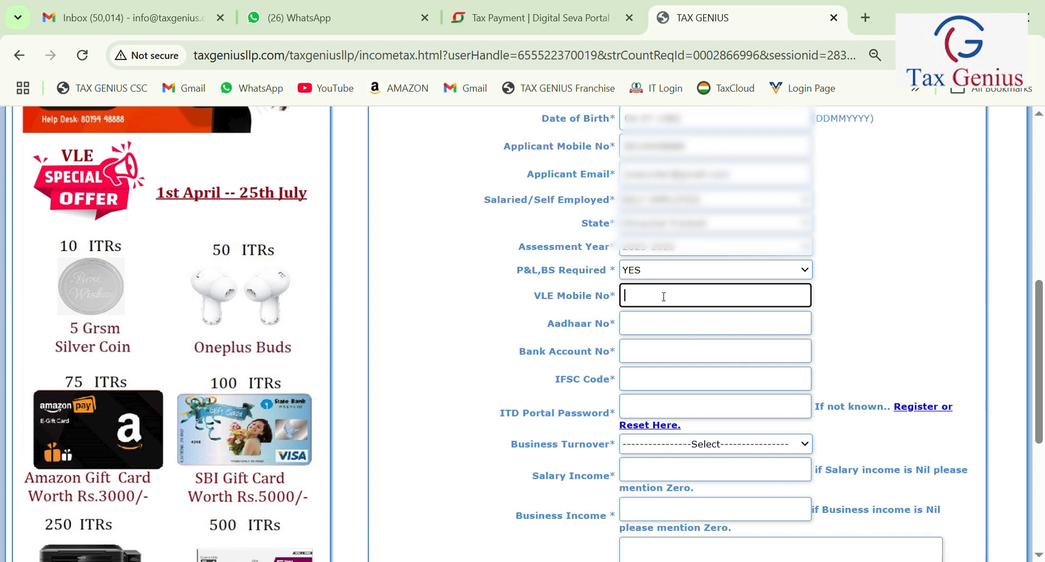
type("**********")
left_click(721, 324)
type("************")
left_click(685, 378)
left_click(671, 418)
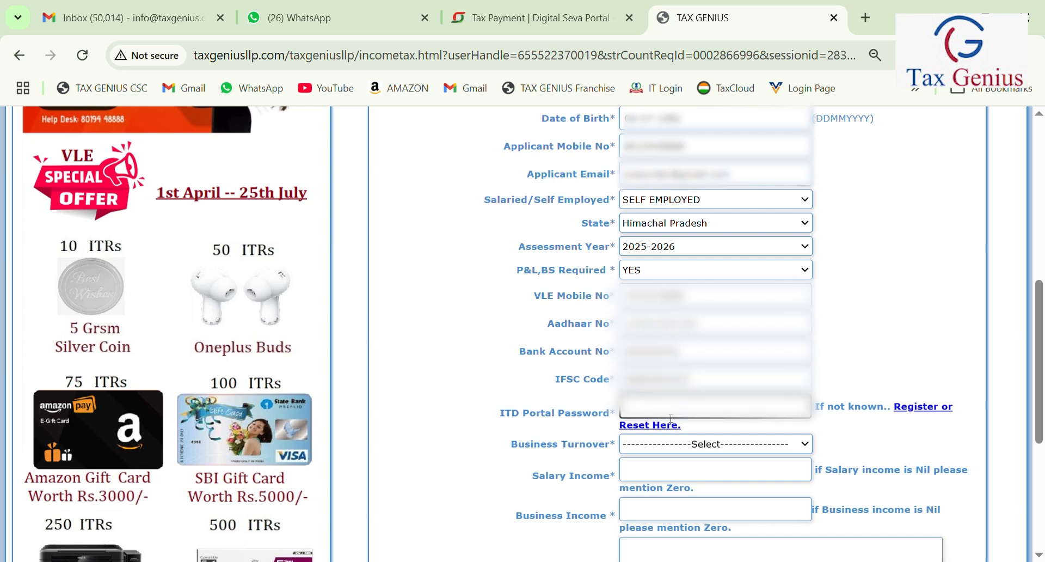
type("**********")
Set the business turnover to Turnover Less than 20 Lakhs.
scroll(932, 417, "down", 3)
left_click(681, 350)
left_click(691, 297)
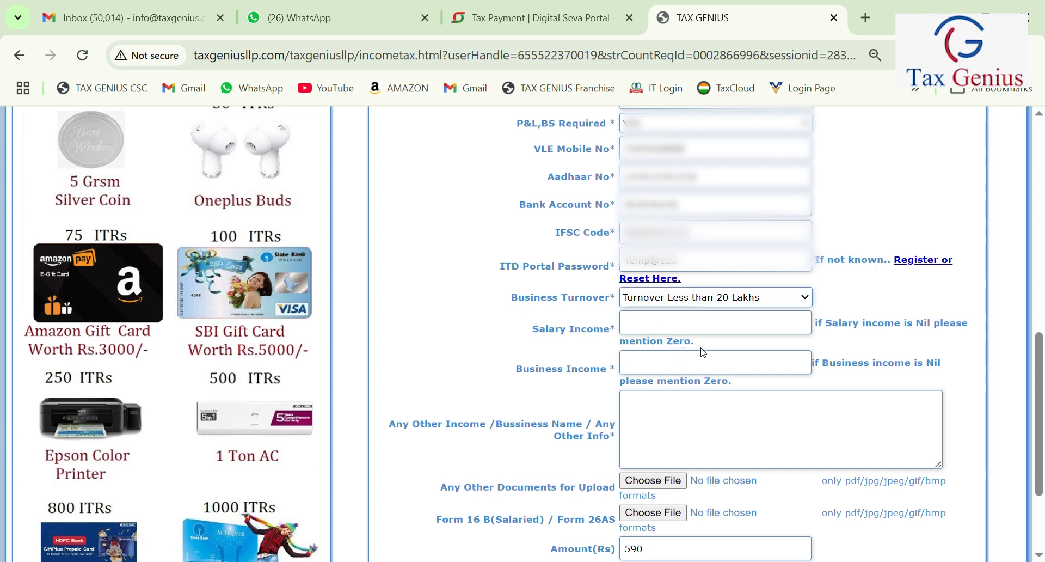
Enter 0 as the salary income and 580000 as the business income.
scroll(703, 353, "down", 3)
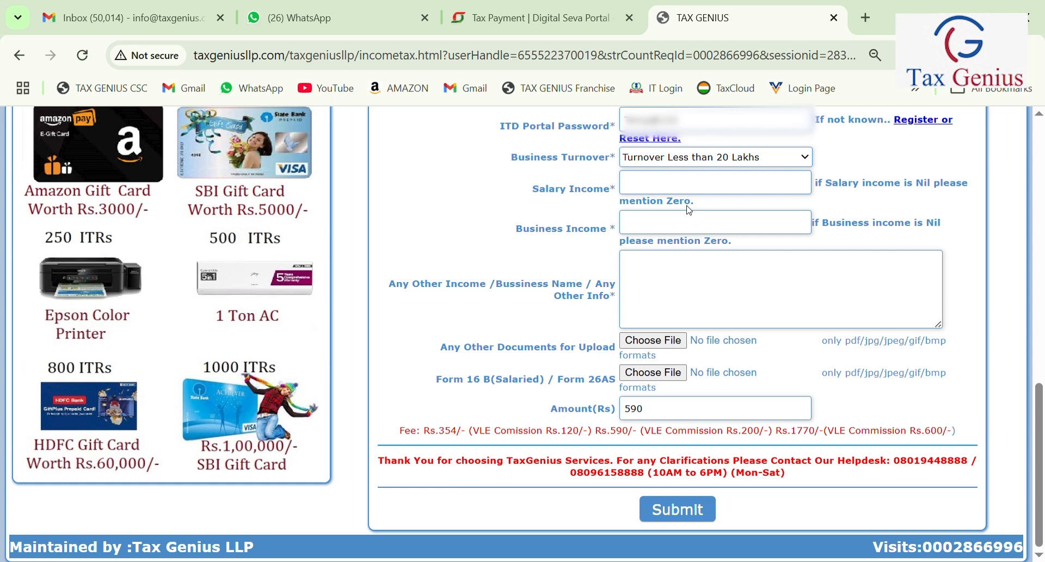
left_click(660, 181)
type("0")
left_click(683, 231)
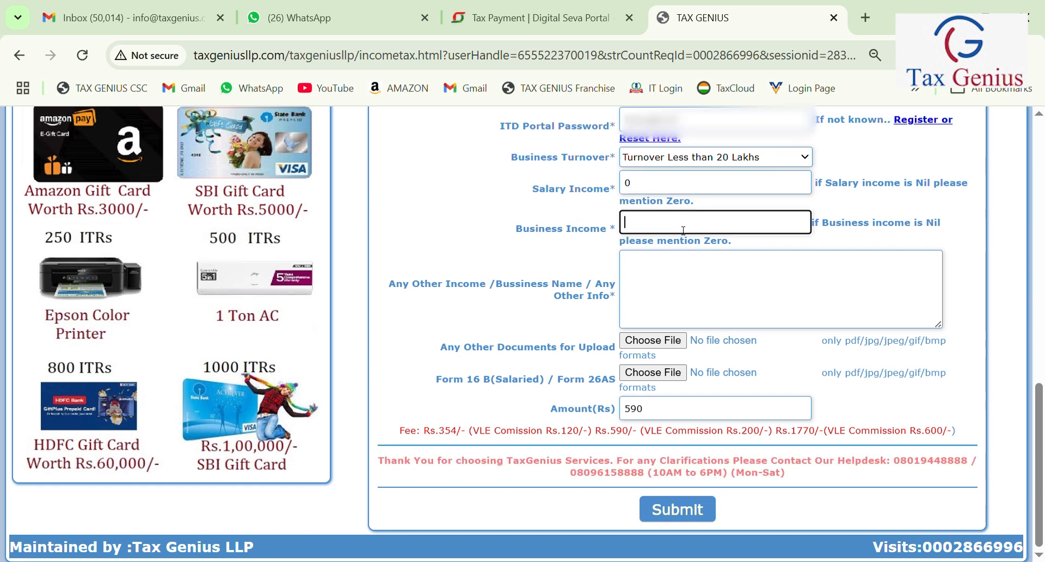
type("580000")
Fill in the other income and business info with "Agricultural income 50000 bank interest" and, on a new line, "Business Lakshmi Kiranan and general stores".
left_click(693, 292)
type("Agricultural income 50000 bank interest")
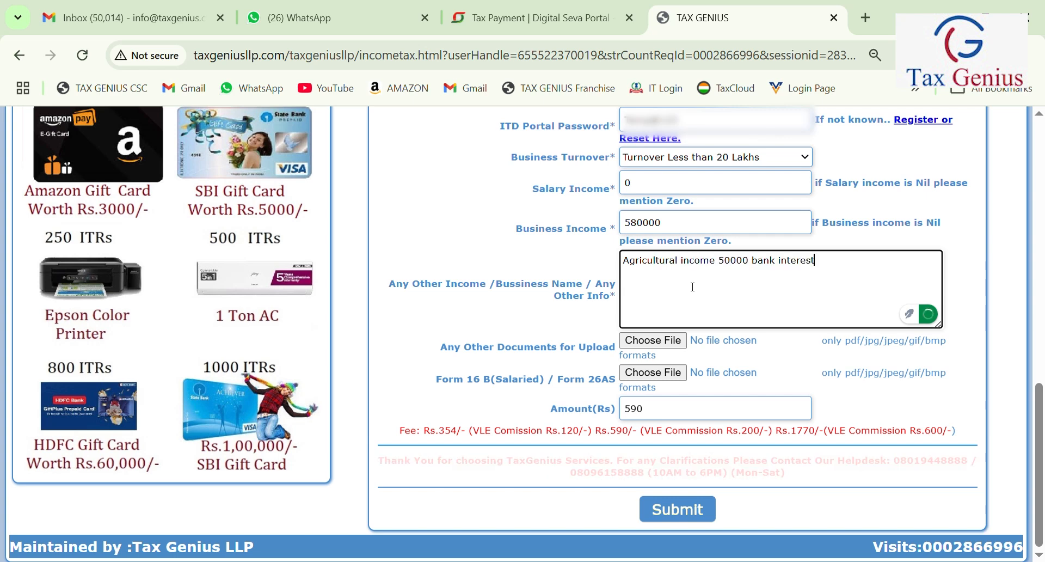
key("Return")
type("Business Lakshmi Kiranan and general stores")
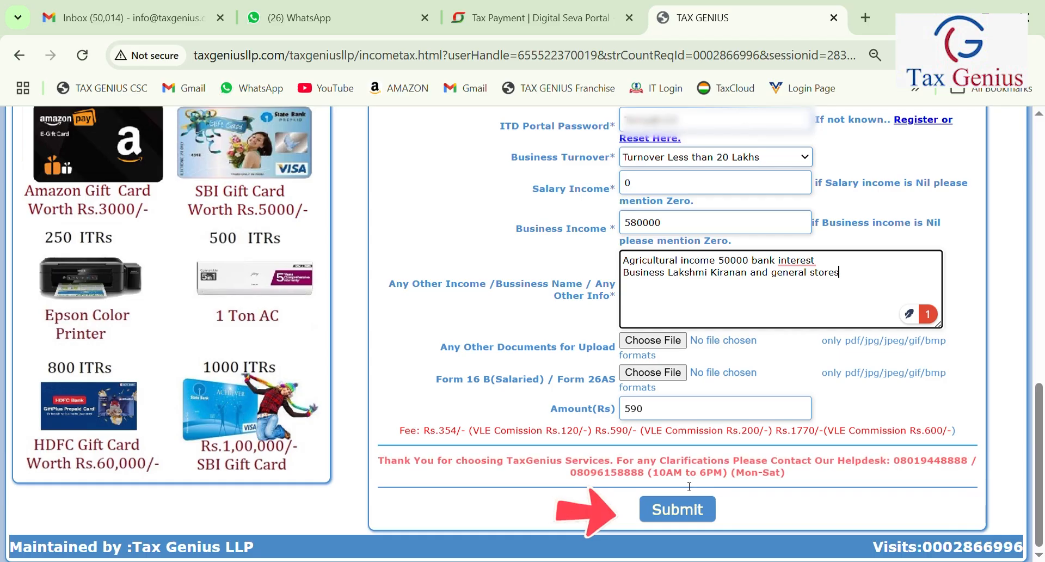
Submit the income tax filing form and confirm that the required documents and portal password were provided.
left_click(677, 508)
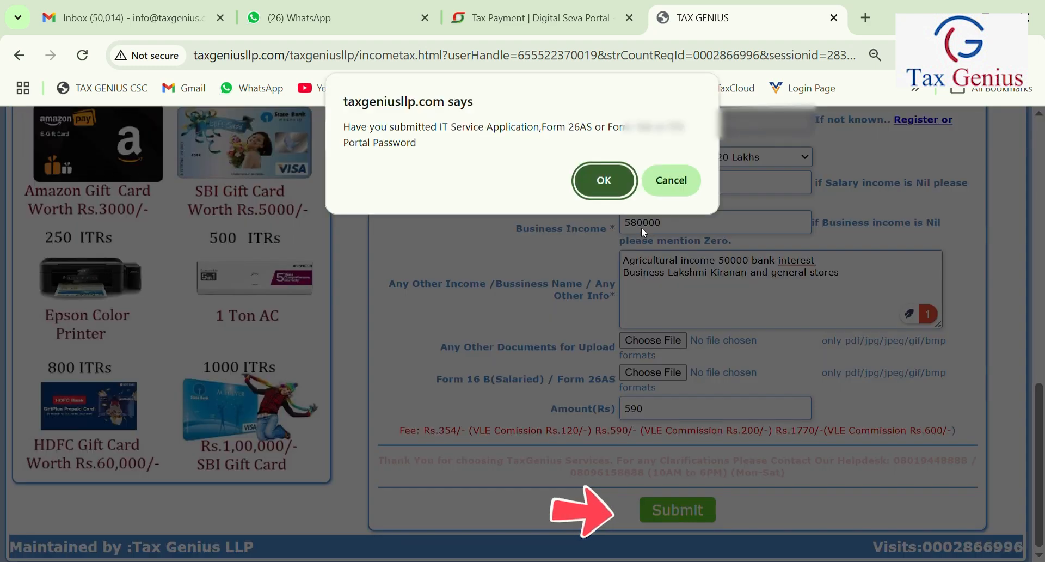
left_click(584, 194)
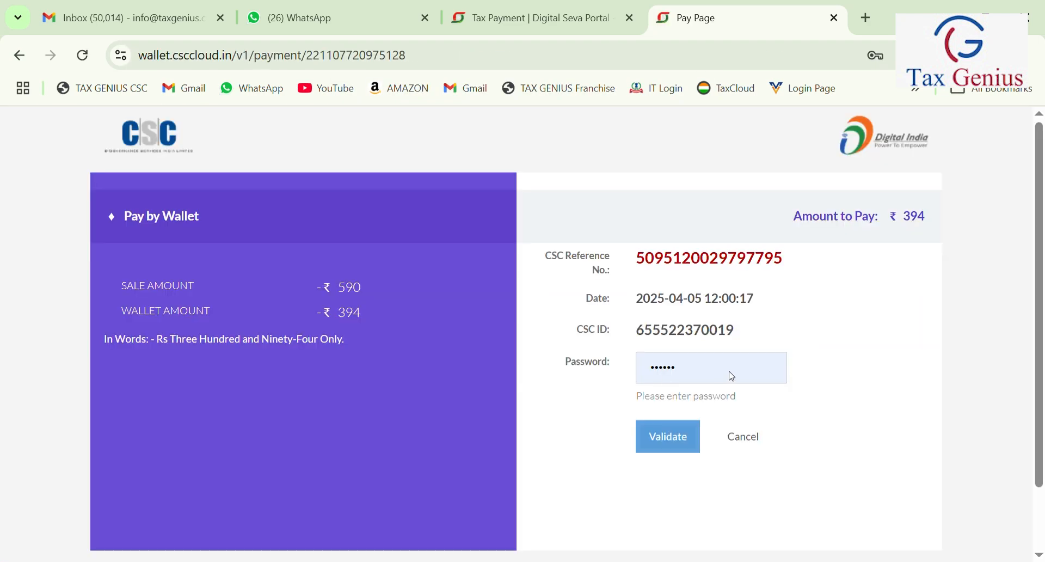
Replace the prefilled wallet login password with the account password and validate it for the payment.
left_click(679, 372)
left_click_drag(679, 372, 528, 362)
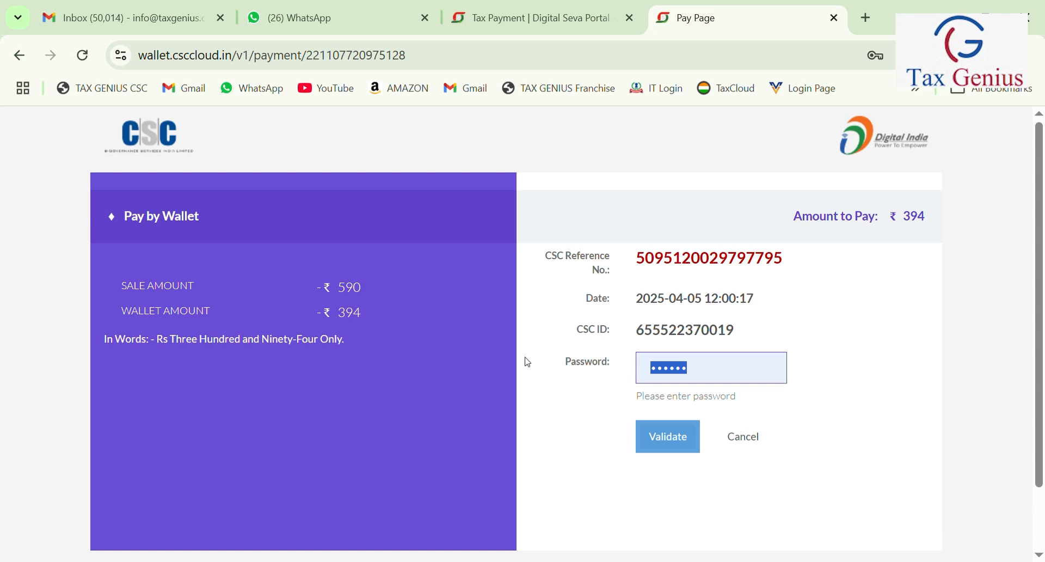
type("••••••")
left_click(677, 447)
Enter the wallet PIN, pay the ₹394, and send the form despite the insecure connection.
left_click_drag(705, 368, 590, 376)
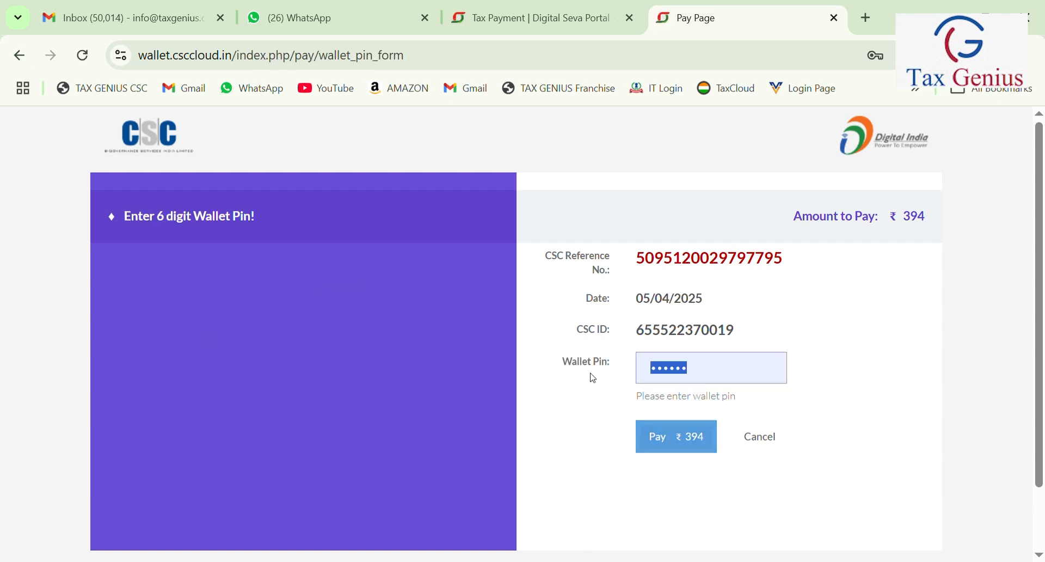
type("••••••")
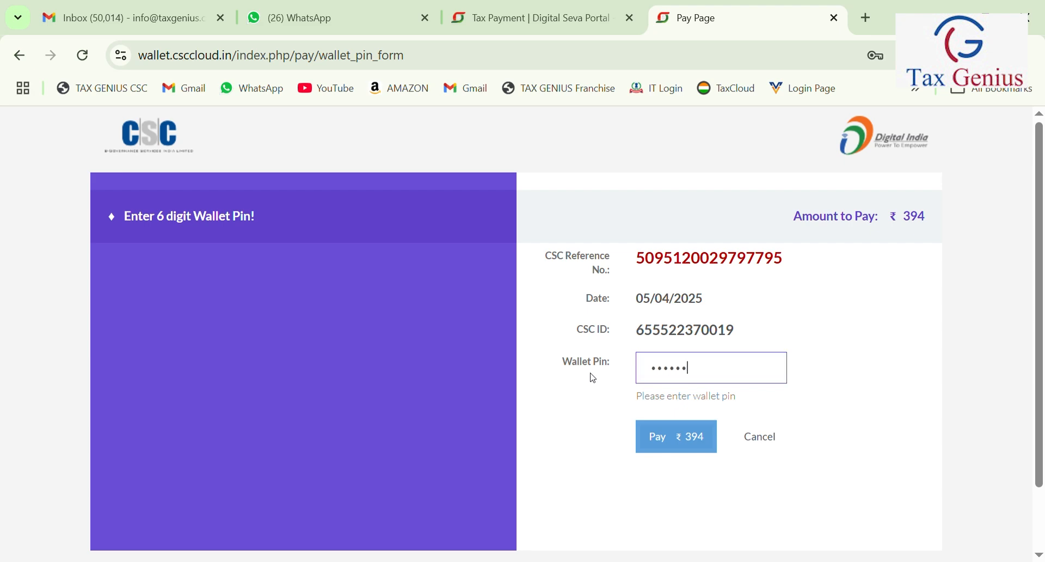
key("Return")
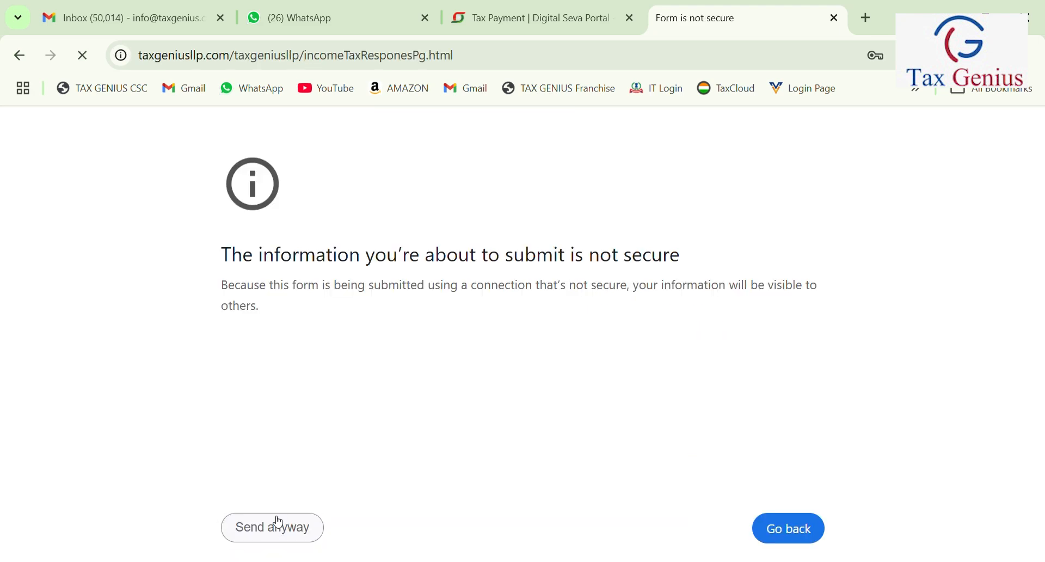
left_click(278, 522)
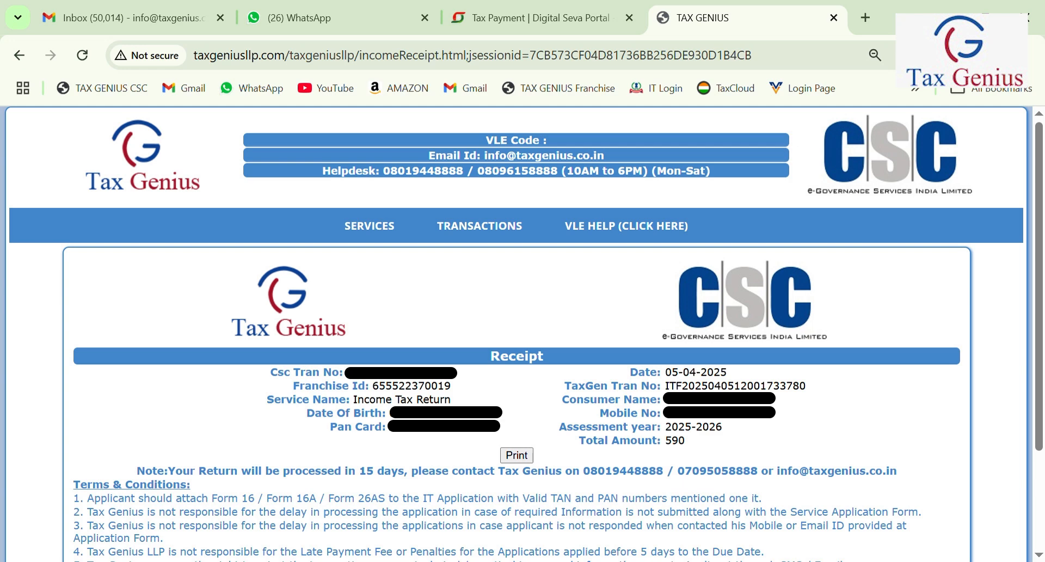